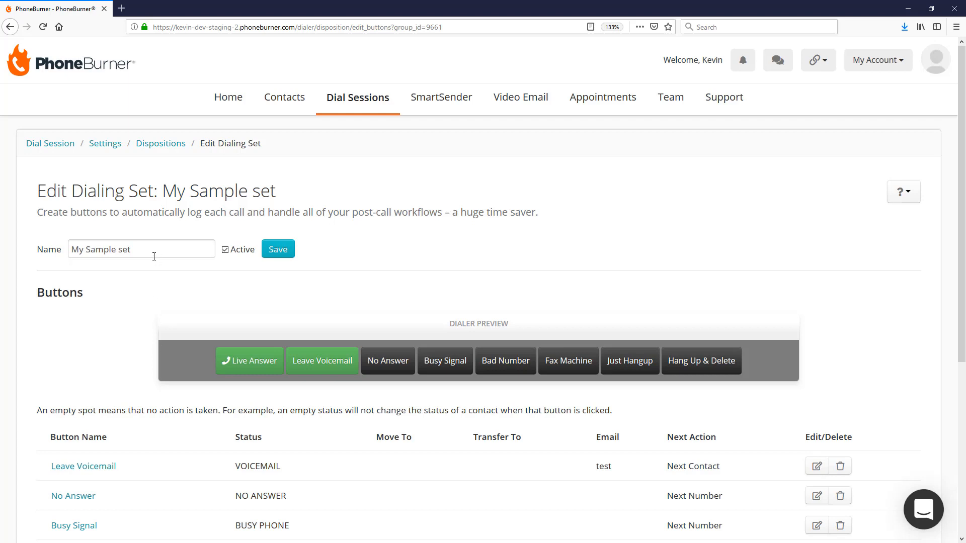
- Open the Leave Voicemail button of the My Sample set dialing set for editing
left_click_drag(152, 252, 60, 246)
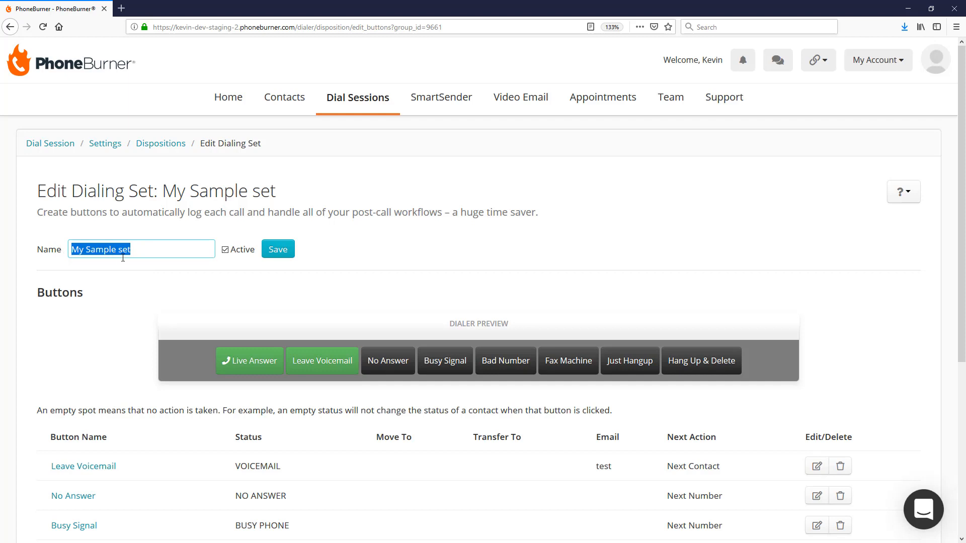
scroll(253, 224, "down", 2)
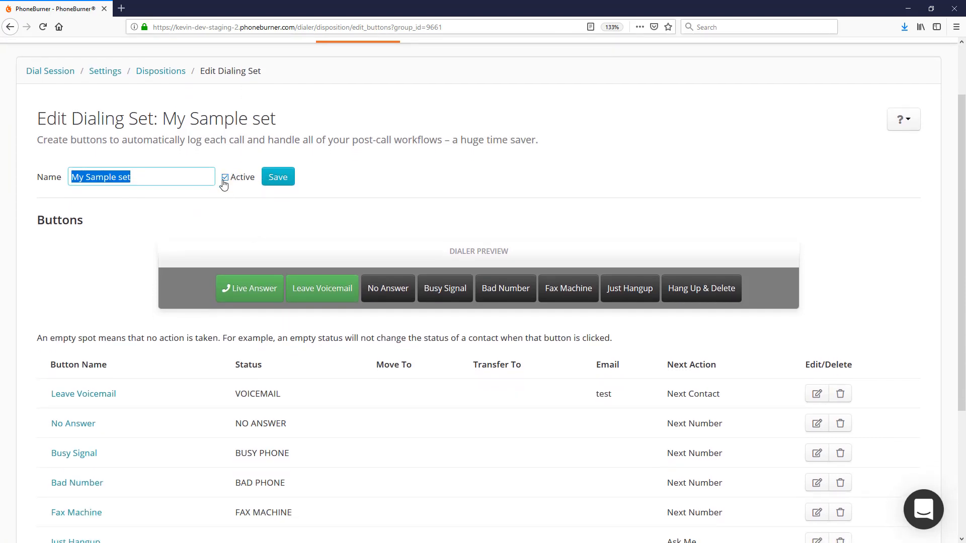
left_click(313, 184)
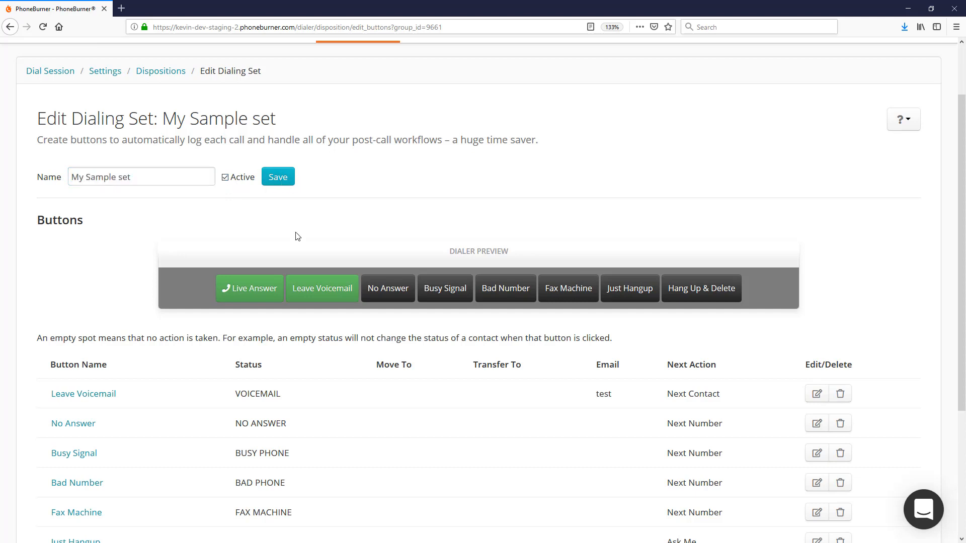
scroll(297, 236, "down", 4)
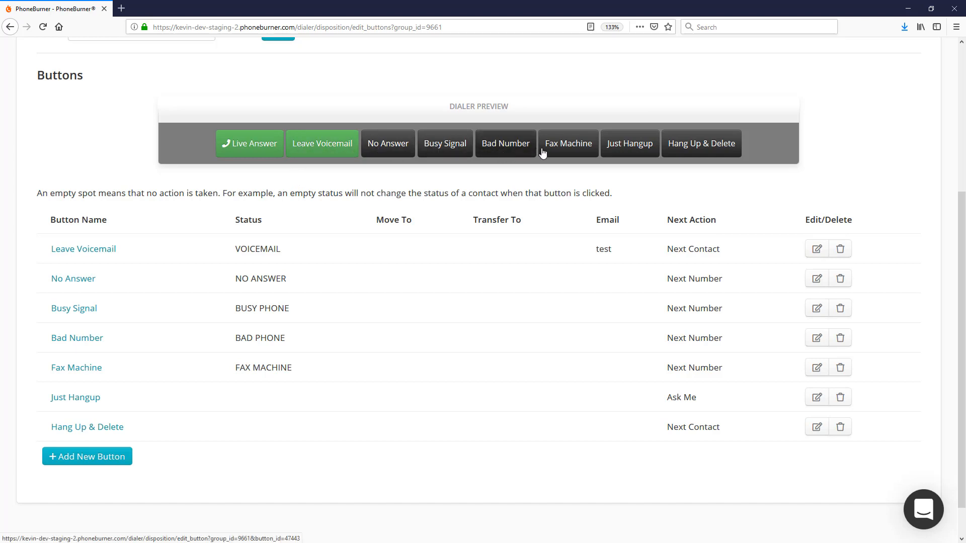
left_click(323, 153)
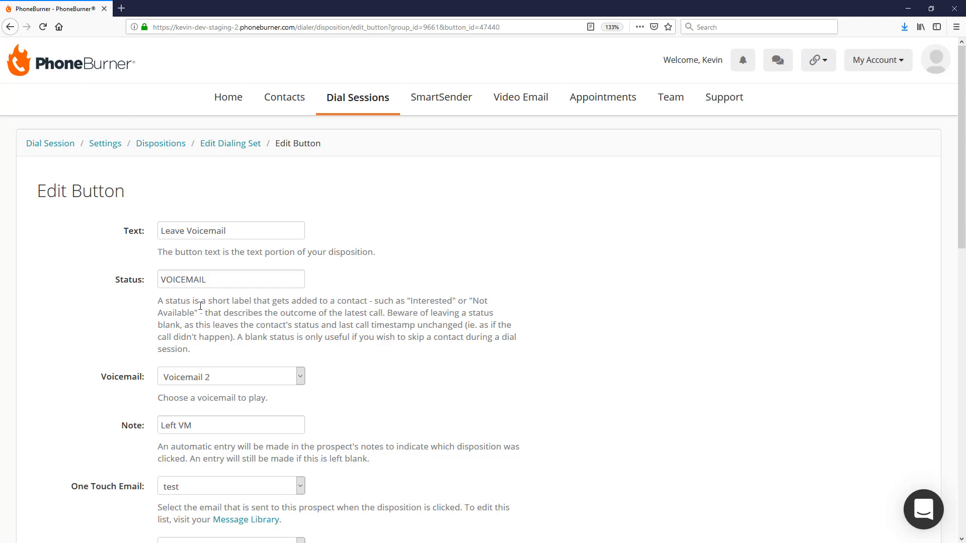
- Examine the voicemail, note and One Touch Email options of the Leave Voicemail button
scroll(200, 305, "down", 2)
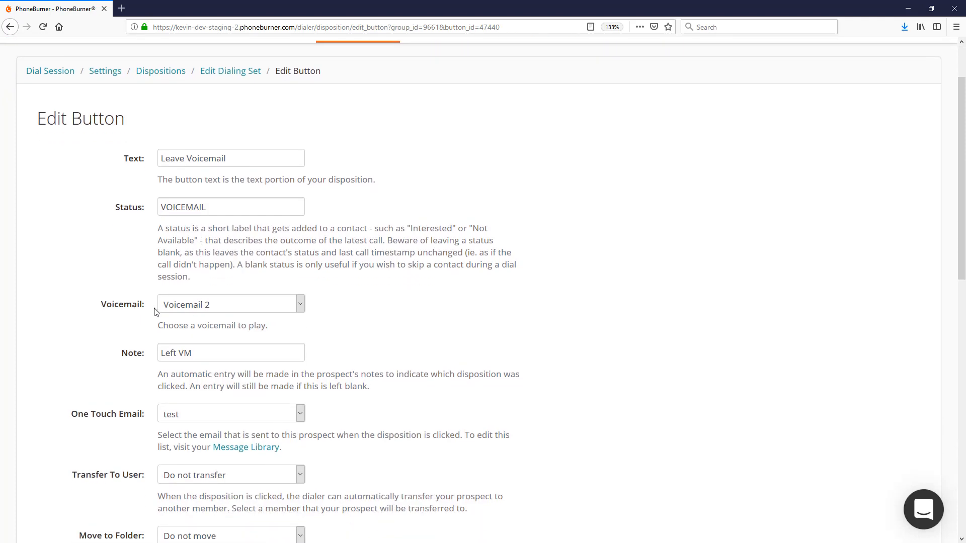
left_click_drag(149, 307, 102, 308)
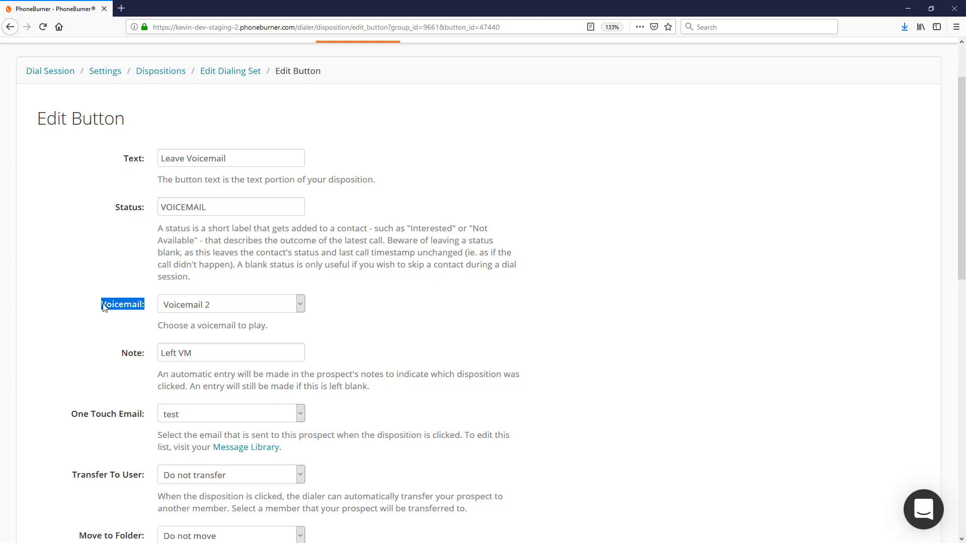
left_click(147, 314)
left_click(300, 304)
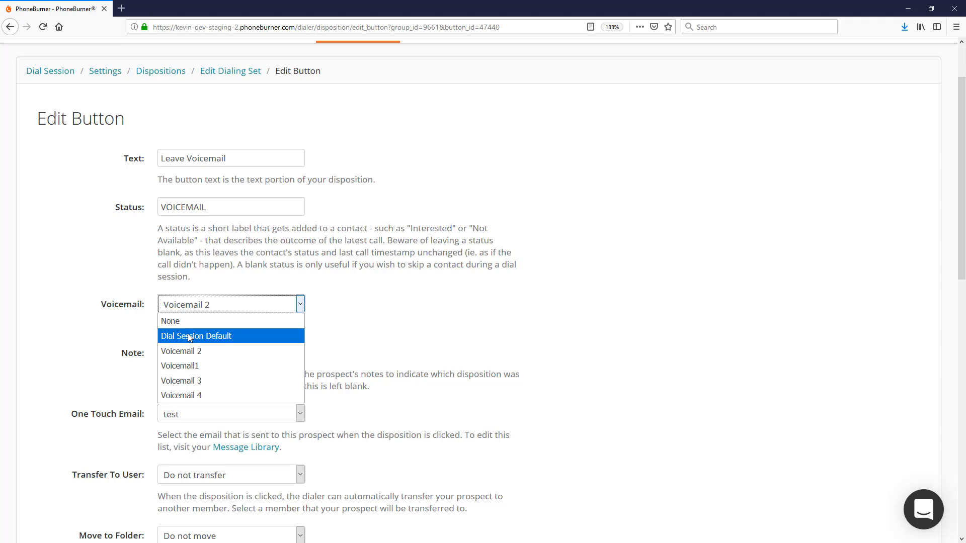
left_click(335, 303)
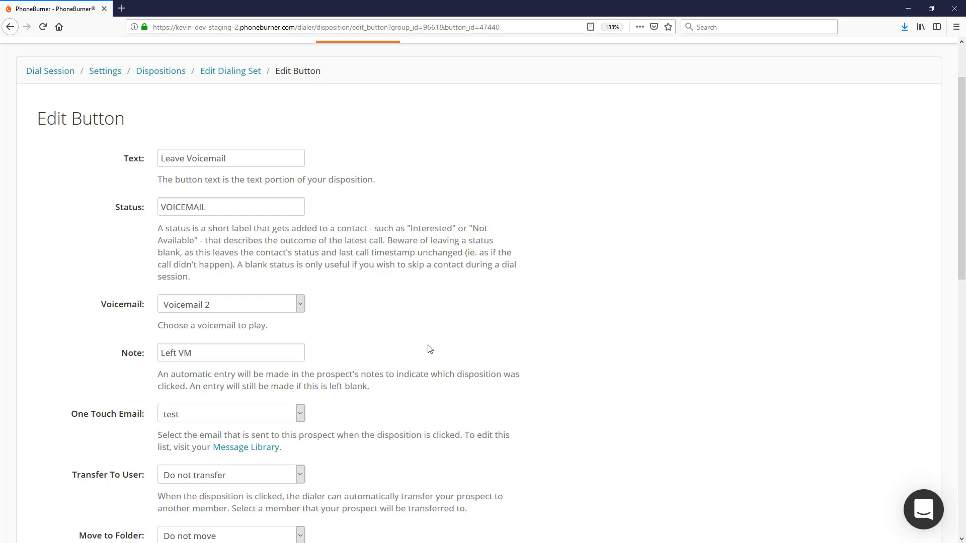
scroll(430, 349, "down", 3)
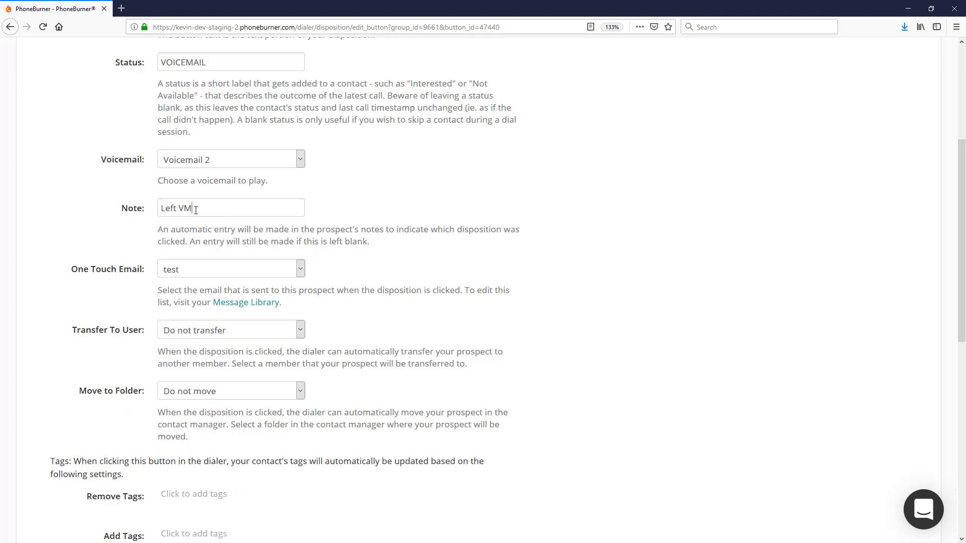
left_click_drag(195, 208, 150, 211)
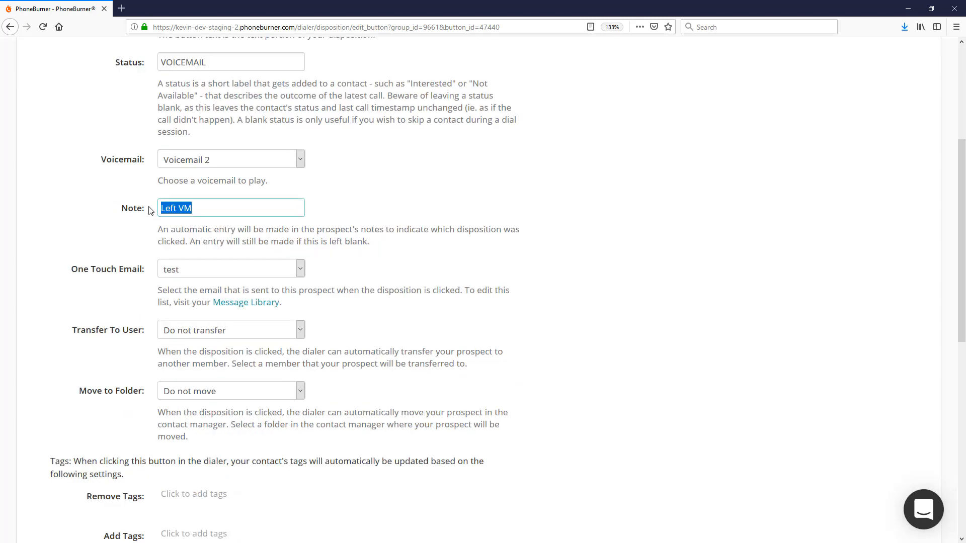
left_click(171, 183)
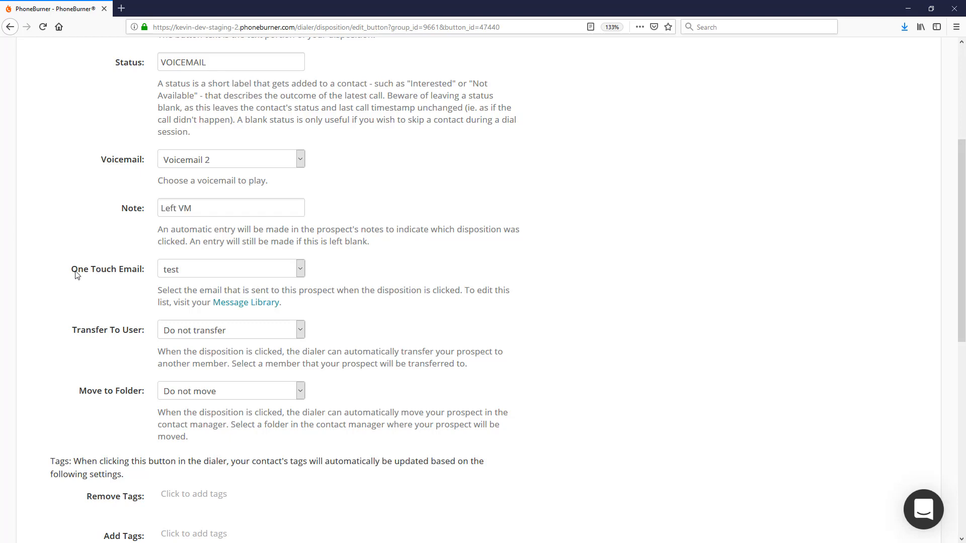
left_click(301, 270)
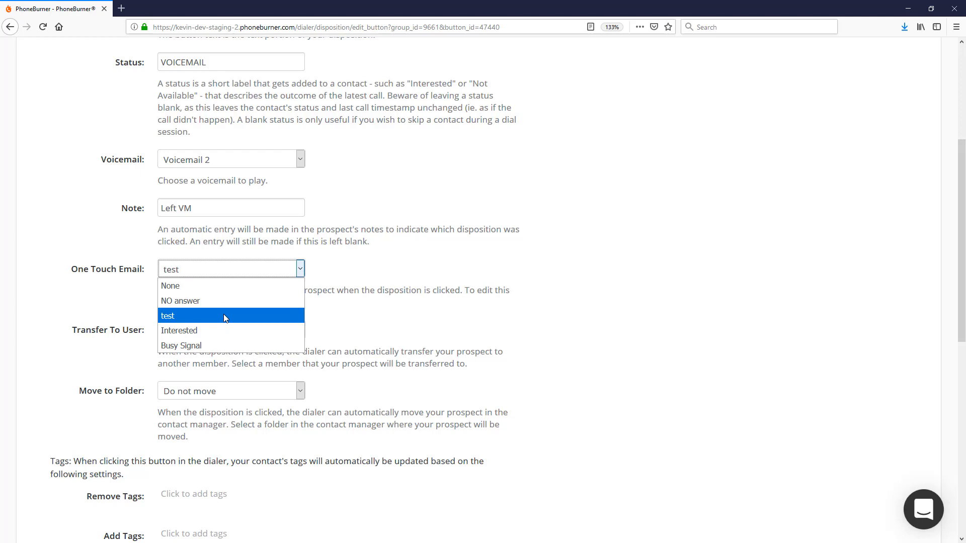
left_click(298, 312)
- Examine the Move to Folder, Remove Tags, Next Action and DNC options of the Leave Voicemail button
scroll(165, 201, "down", 3)
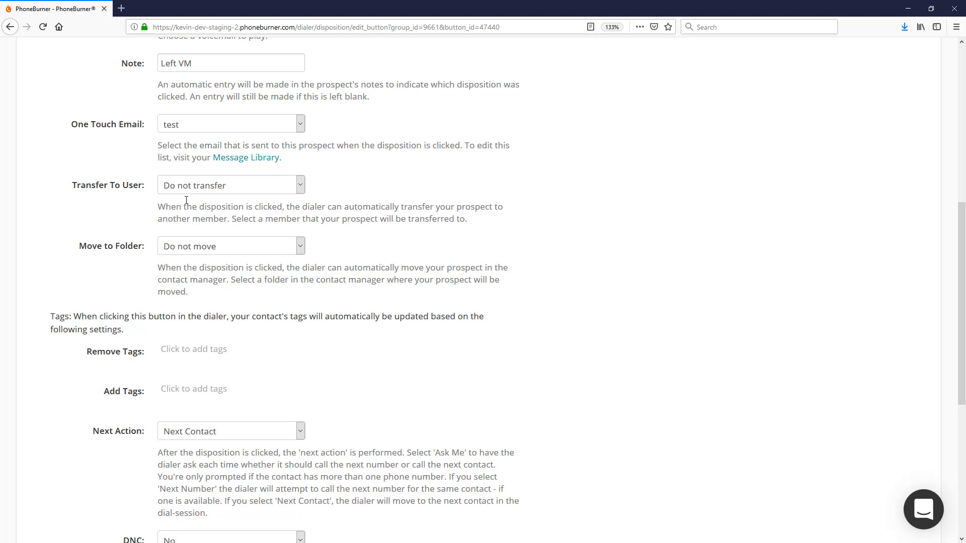
left_click(301, 248)
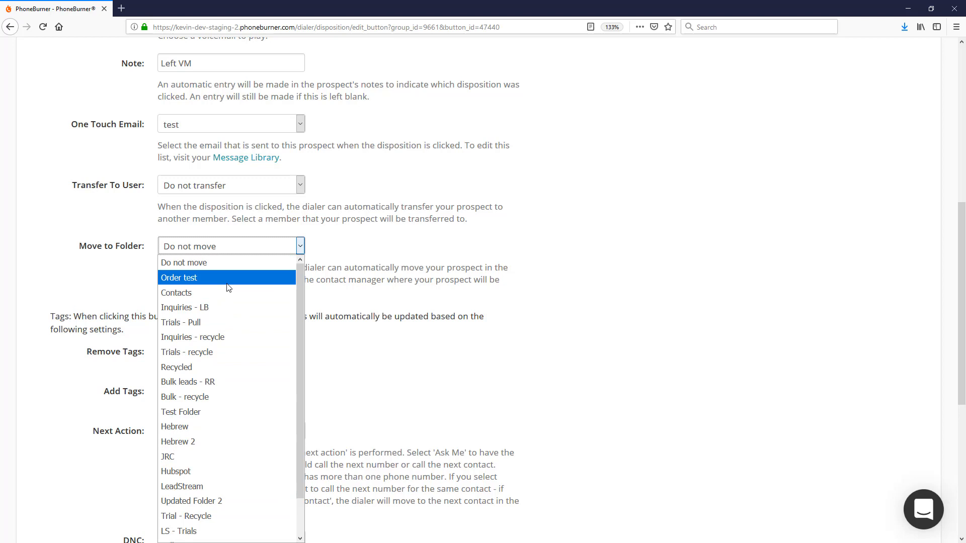
scroll(228, 288, "down", 3)
left_click(190, 204)
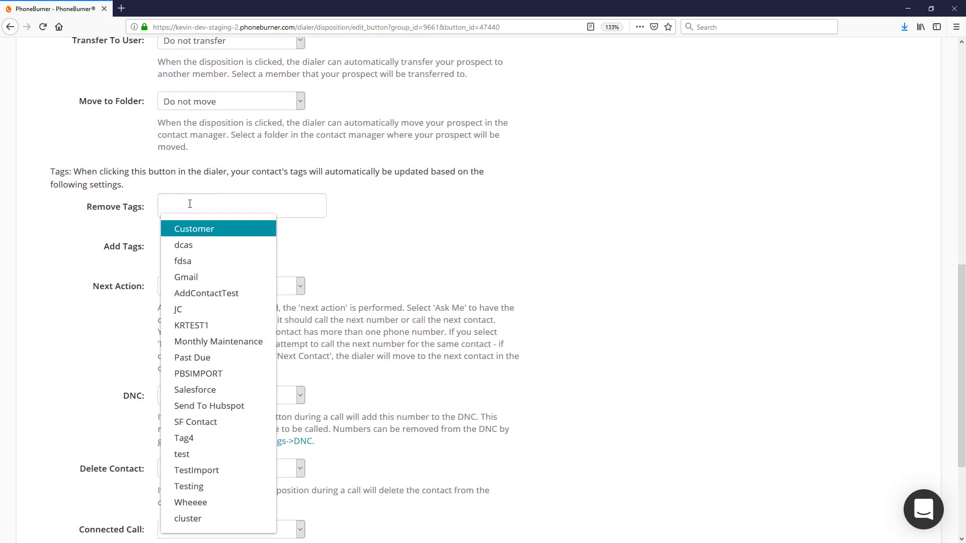
left_click(334, 255)
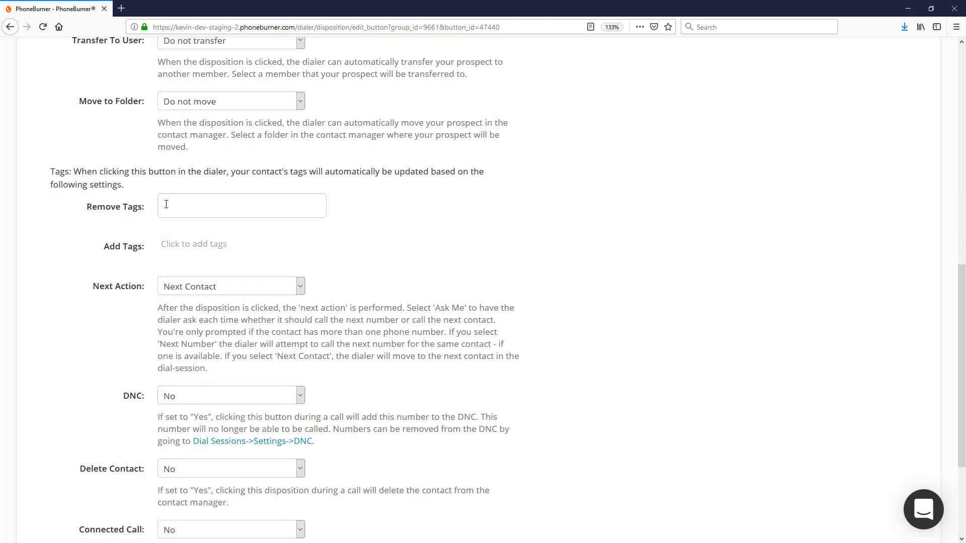
scroll(345, 282, "down", 3)
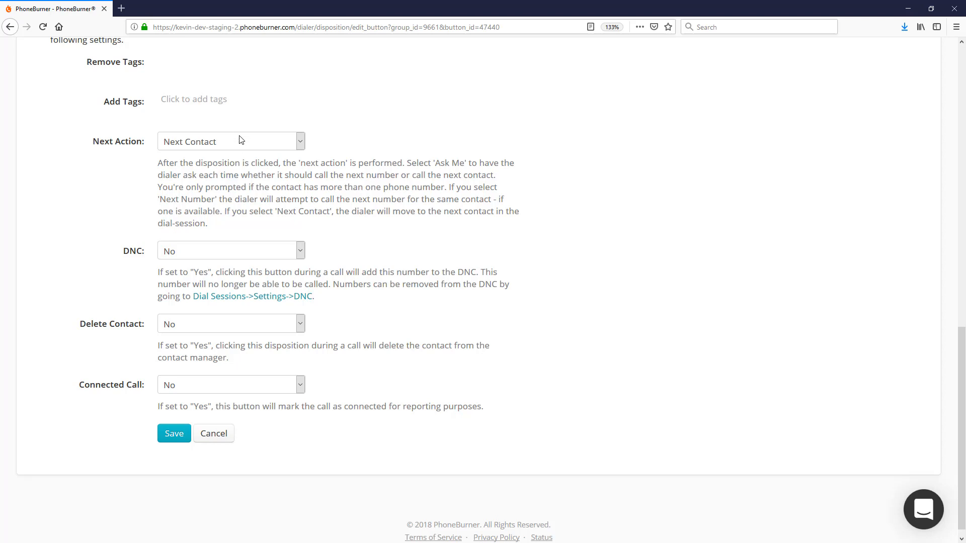
left_click(224, 146)
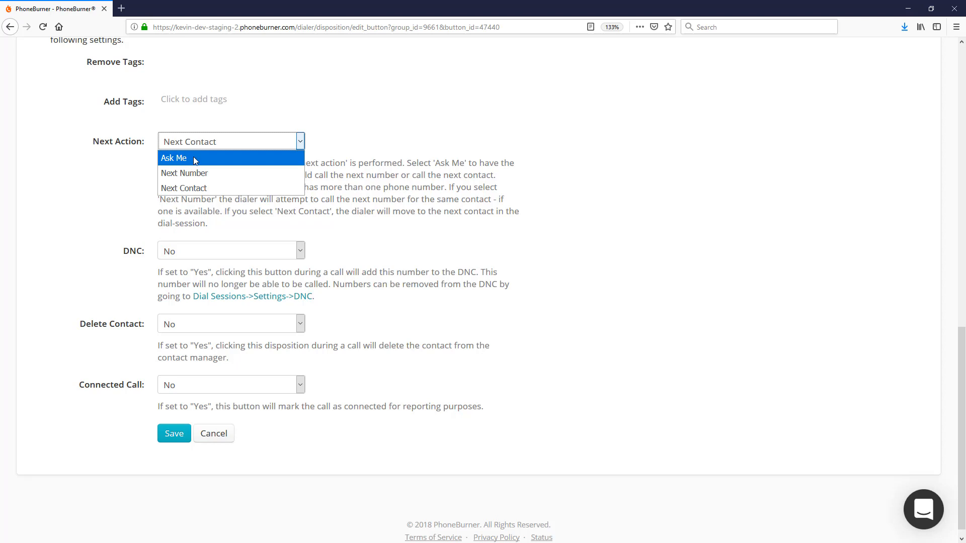
scroll(126, 261, "down", 1)
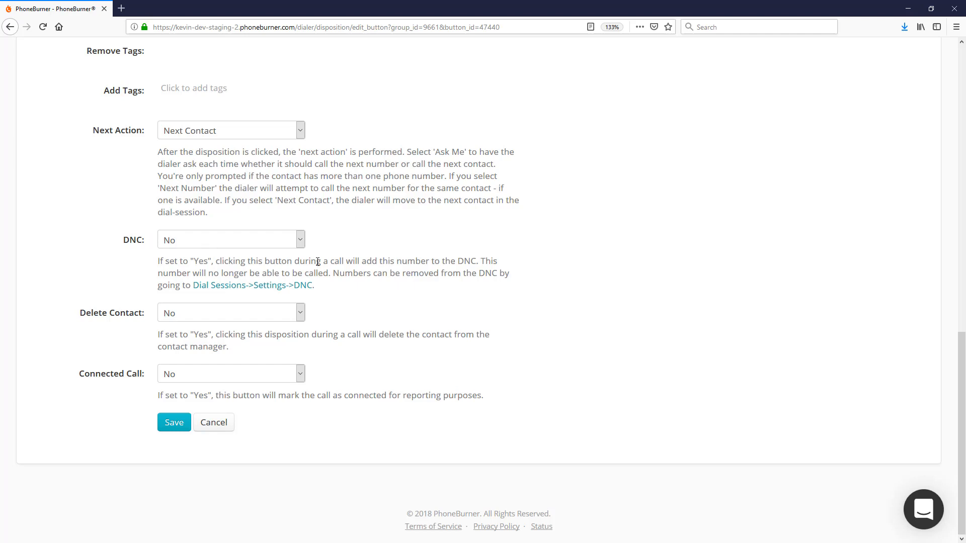
left_click(300, 243)
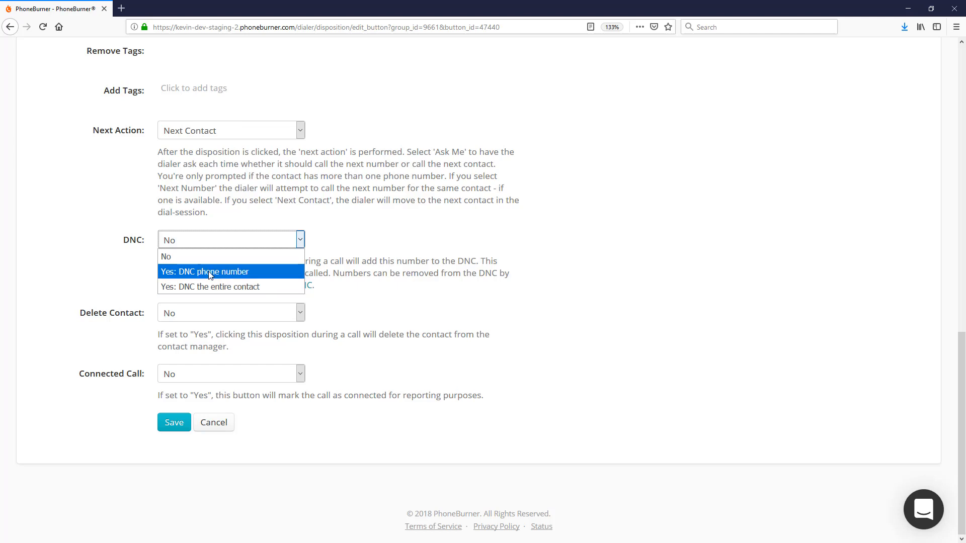
left_click(322, 271)
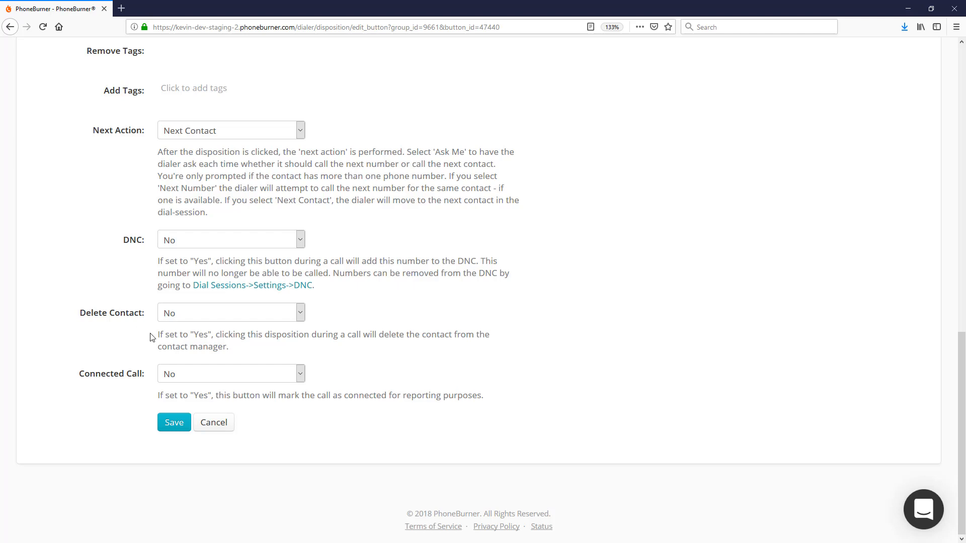
- Choose No for Connected Call and save the Leave Voicemail button
left_click(119, 375)
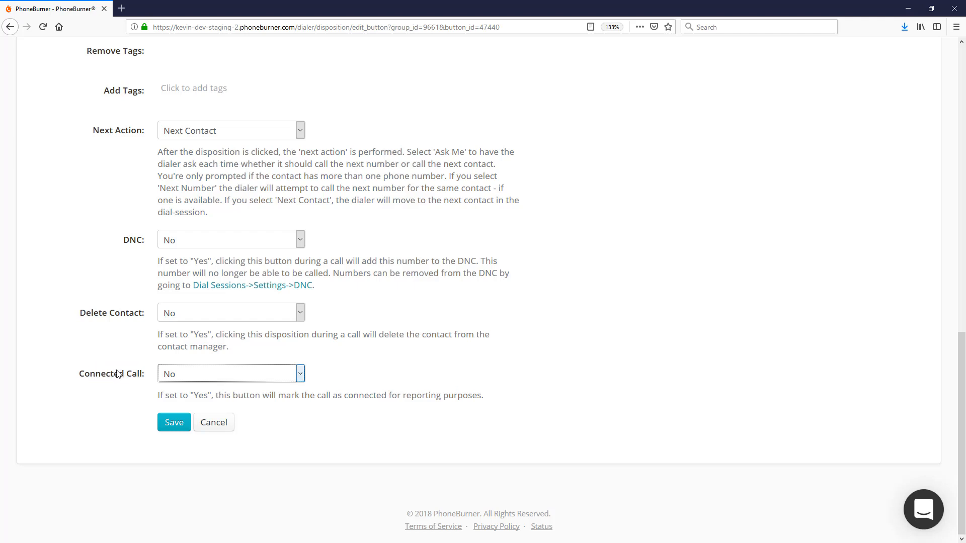
left_click(300, 375)
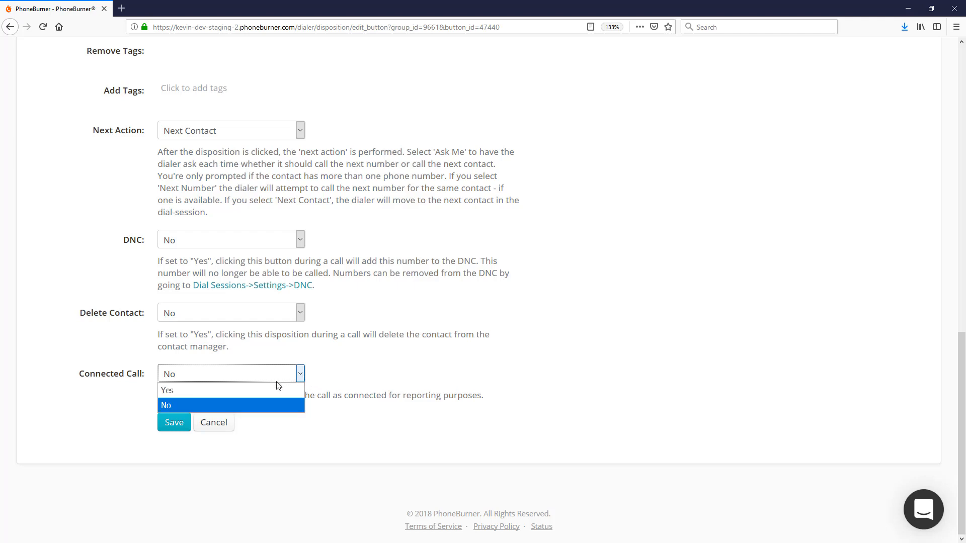
left_click(220, 406)
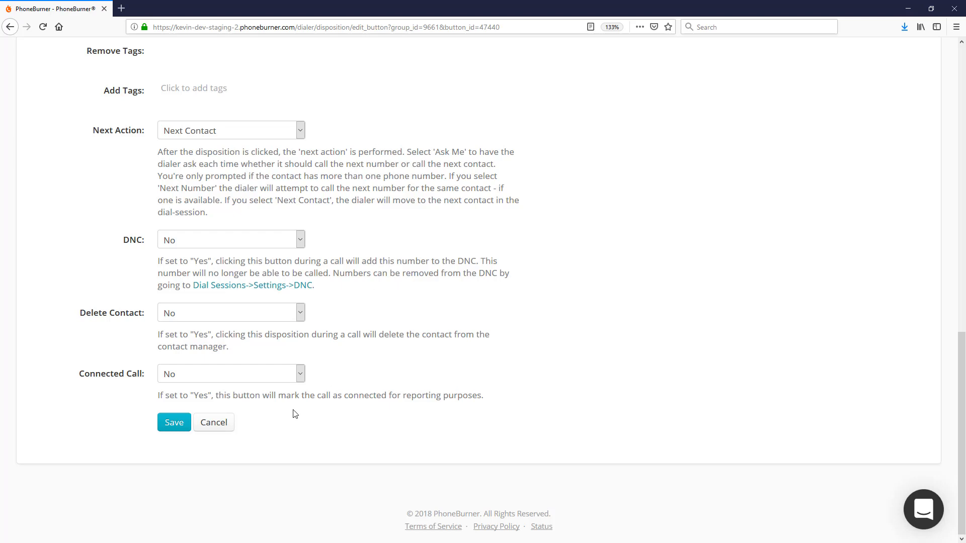
left_click(172, 425)
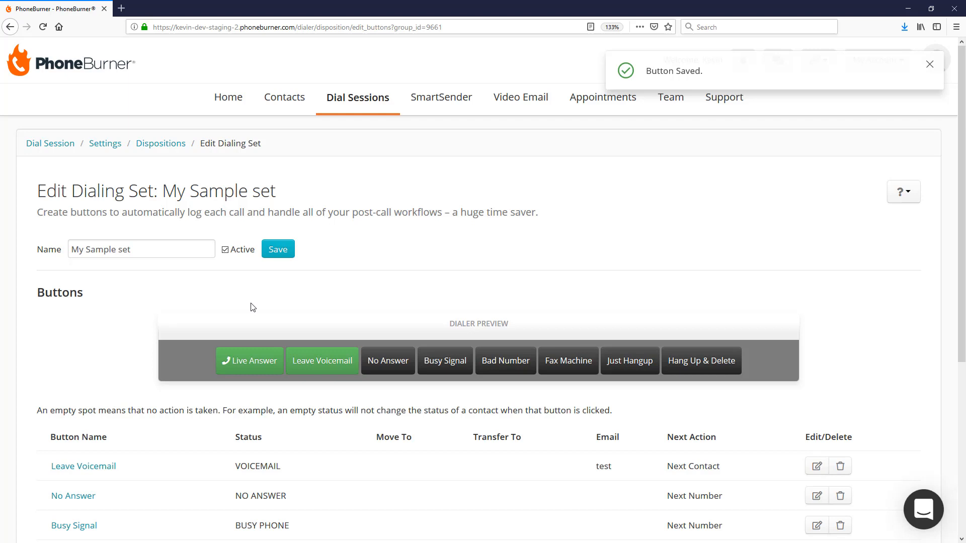
- Add a new button to the dialing set with the text "Leave VM 1" and the status "Lef Message"
scroll(252, 305, "down", 5)
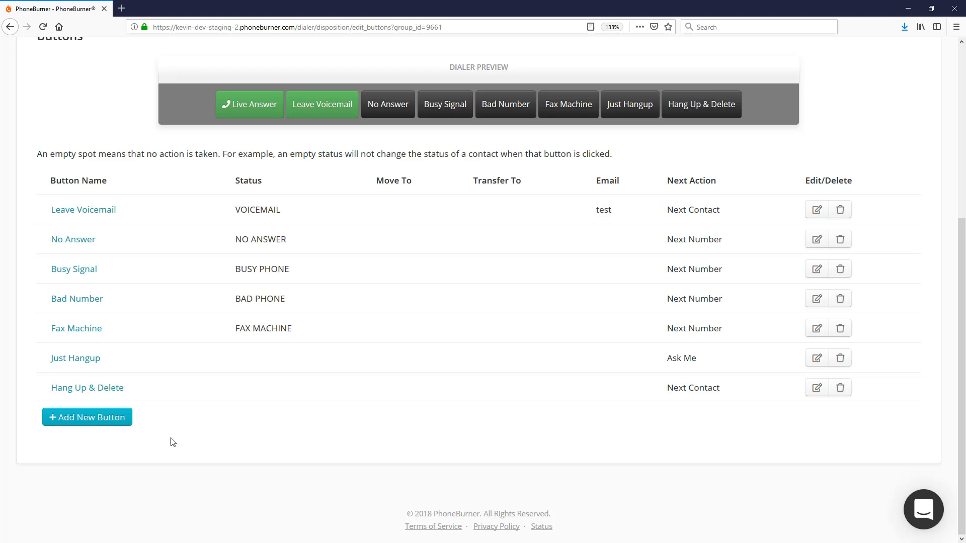
left_click(99, 417)
type("Leave VM 1")
key("Tab")
type("Lef Message")
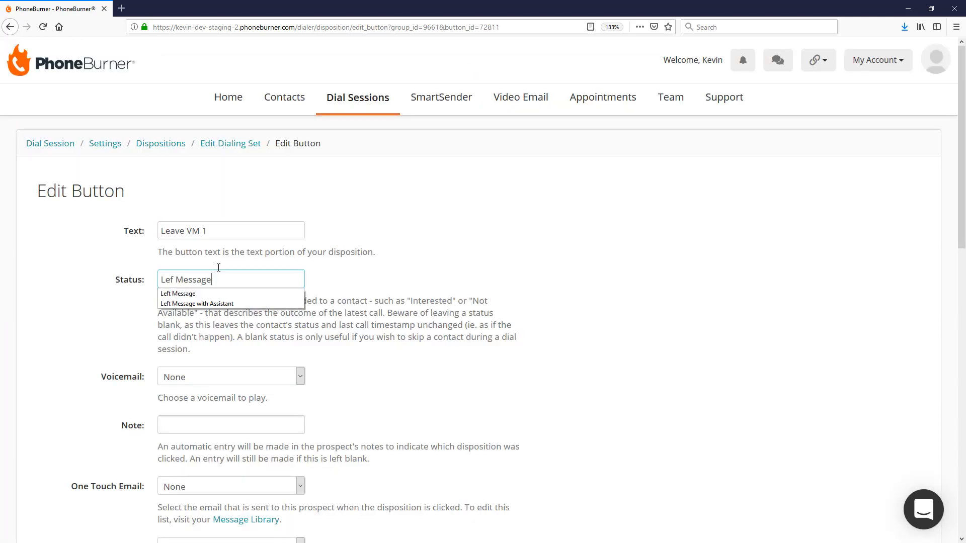
- Set the new button's voicemail to Voicemail1 and its note to "Left VM 1"
scroll(165, 233, "down", 3)
left_click(175, 233)
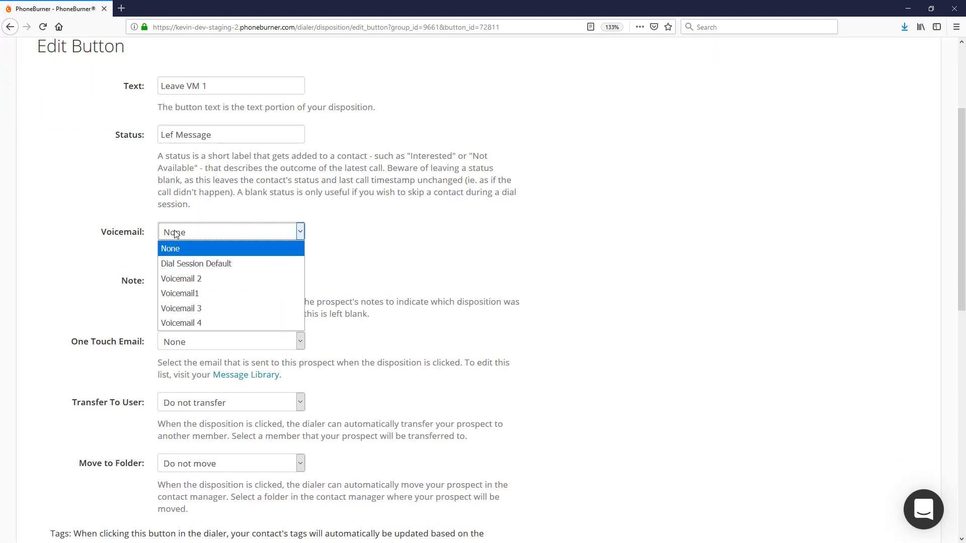
left_click(176, 294)
left_click(212, 282)
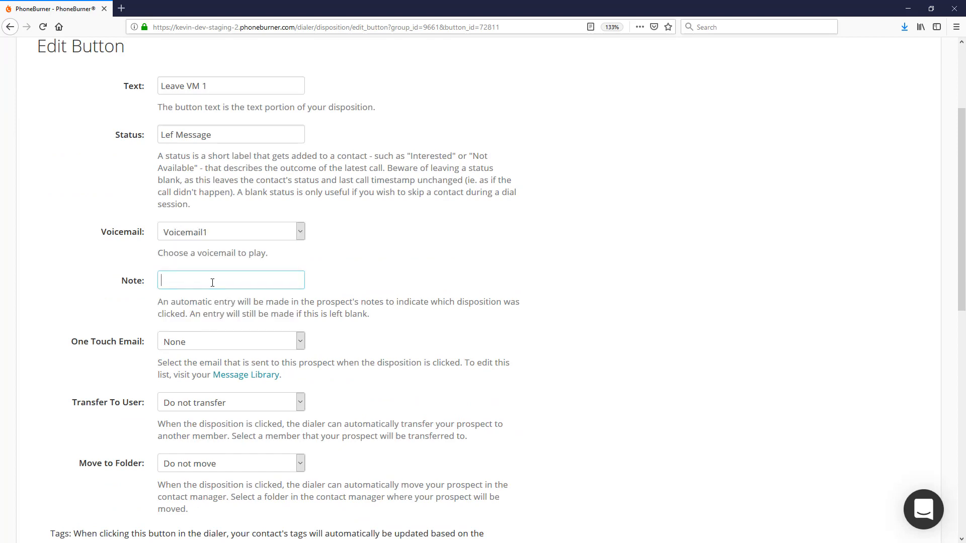
type("Left VM 1")
- Set the new button's One Touch Email to test and save the button
scroll(212, 282, "down", 2)
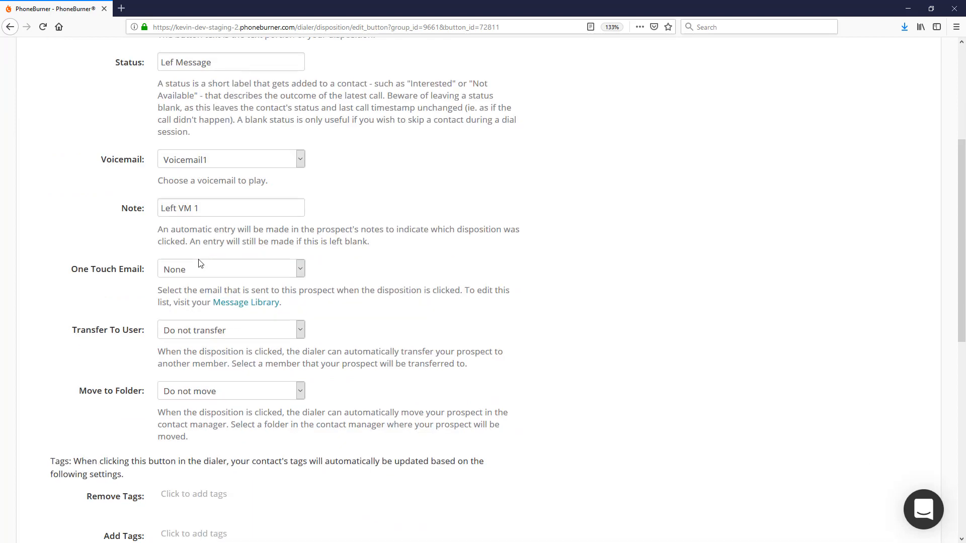
left_click(205, 270)
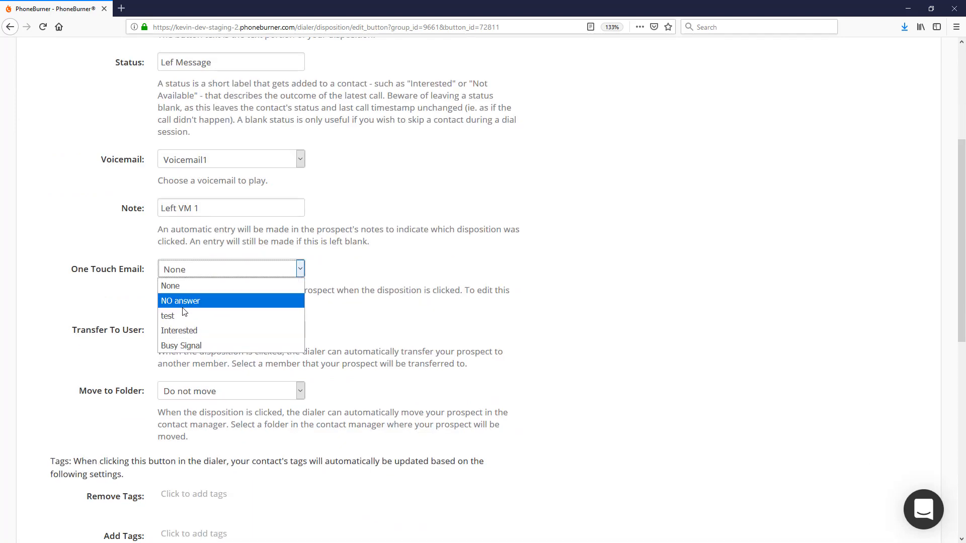
left_click(168, 315)
scroll(186, 257, "down", 6)
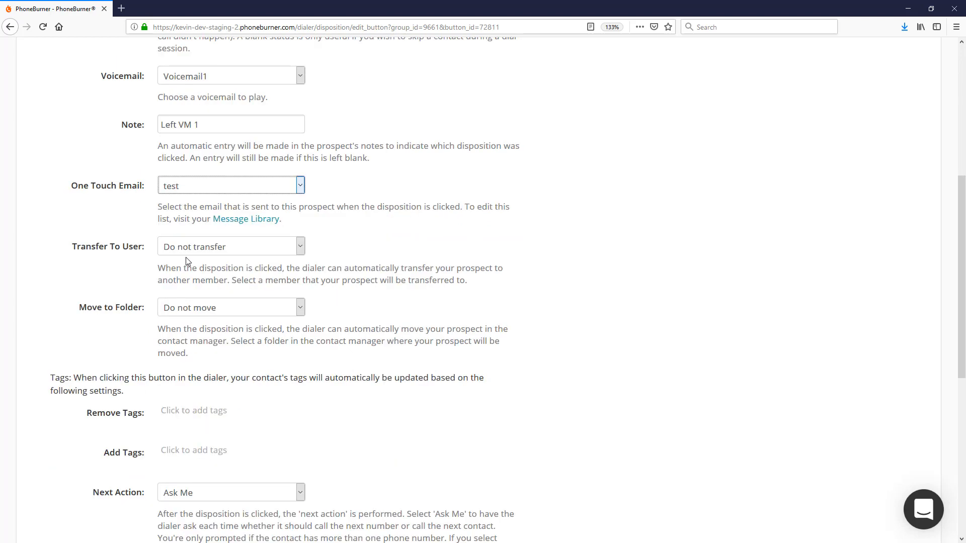
scroll(187, 259, "down", 6)
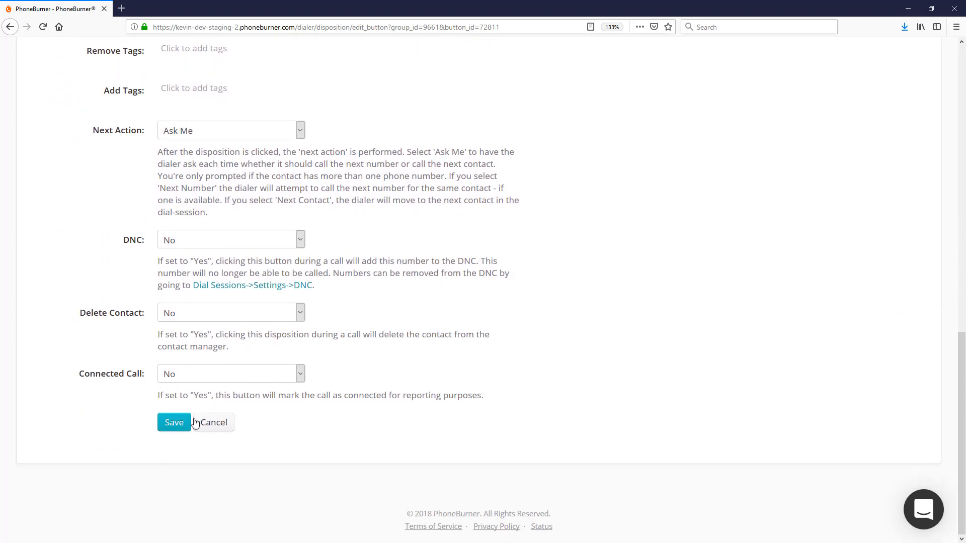
left_click(174, 422)
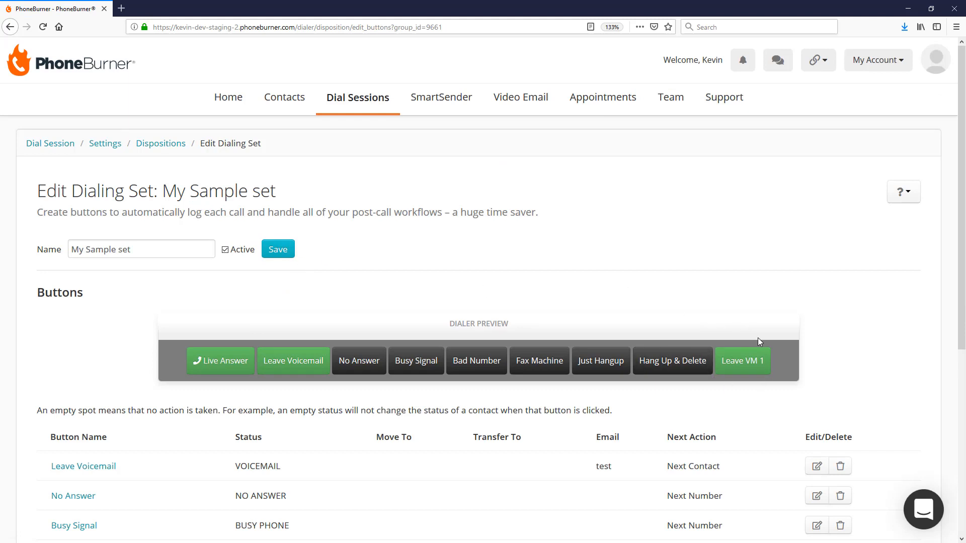
- Move the Leave VM 1 button directly below Leave Voicemail in the button list and reload the page
scroll(757, 337, "down", 5)
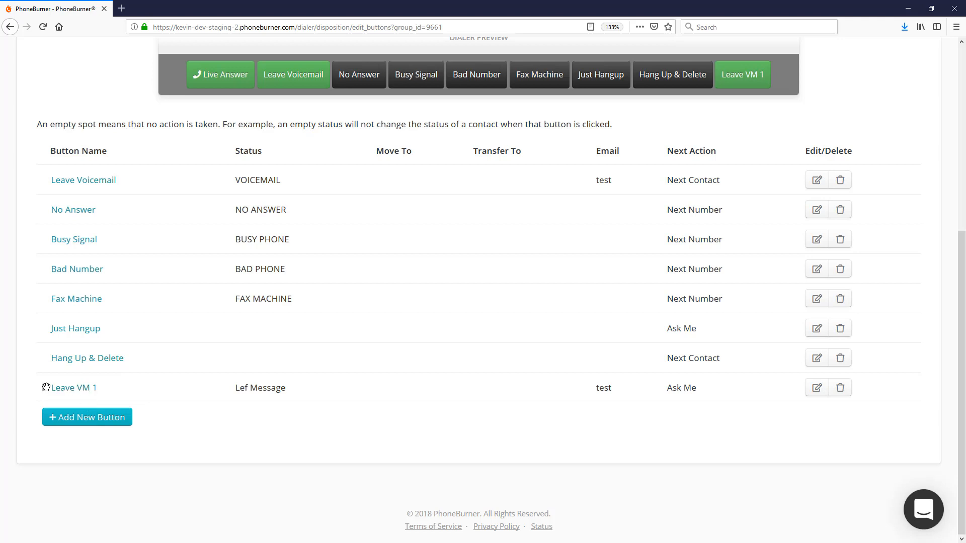
left_click_drag(44, 388, 46, 211)
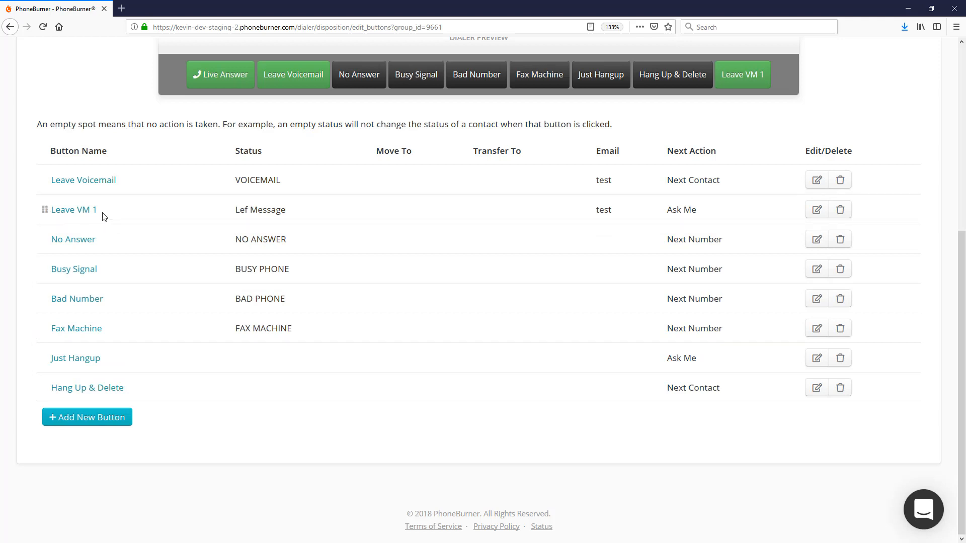
scroll(440, 211, "up", 2)
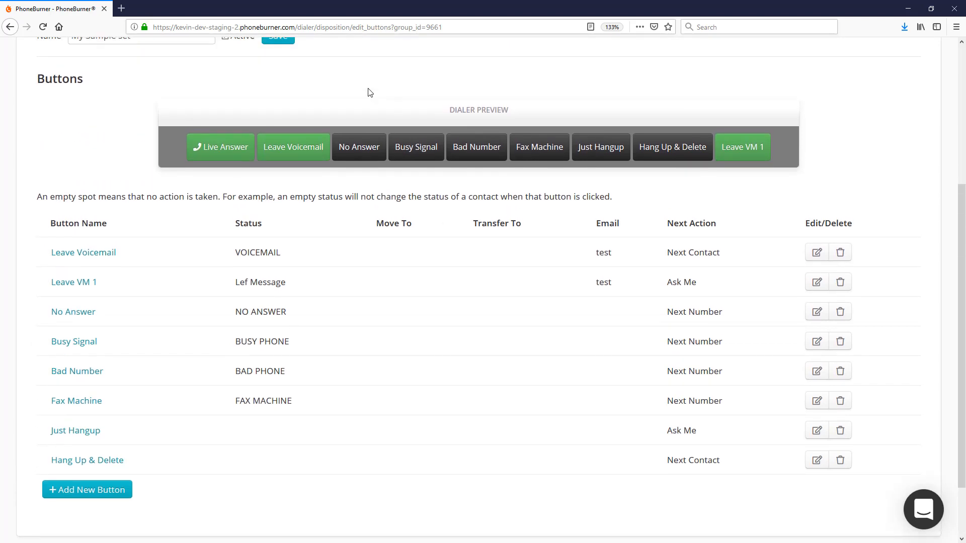
left_click(43, 27)
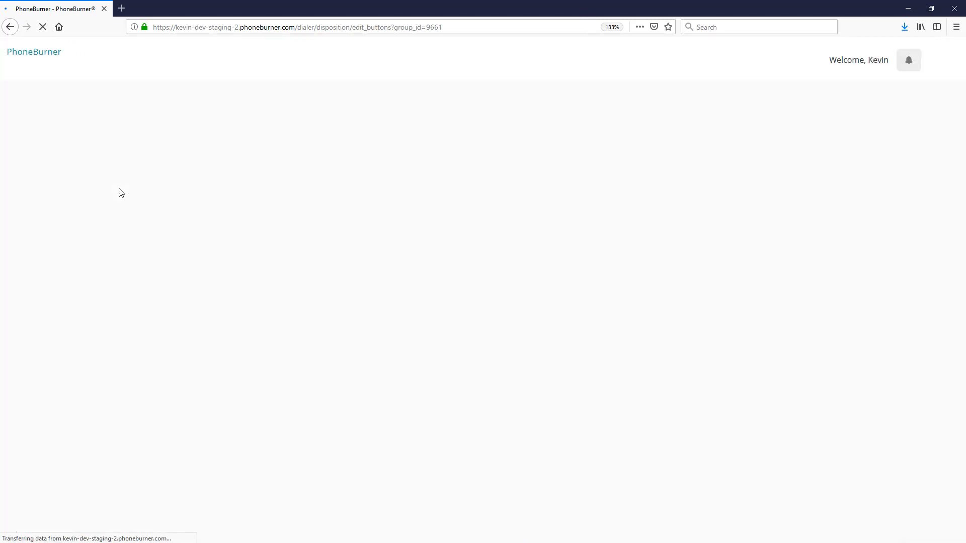